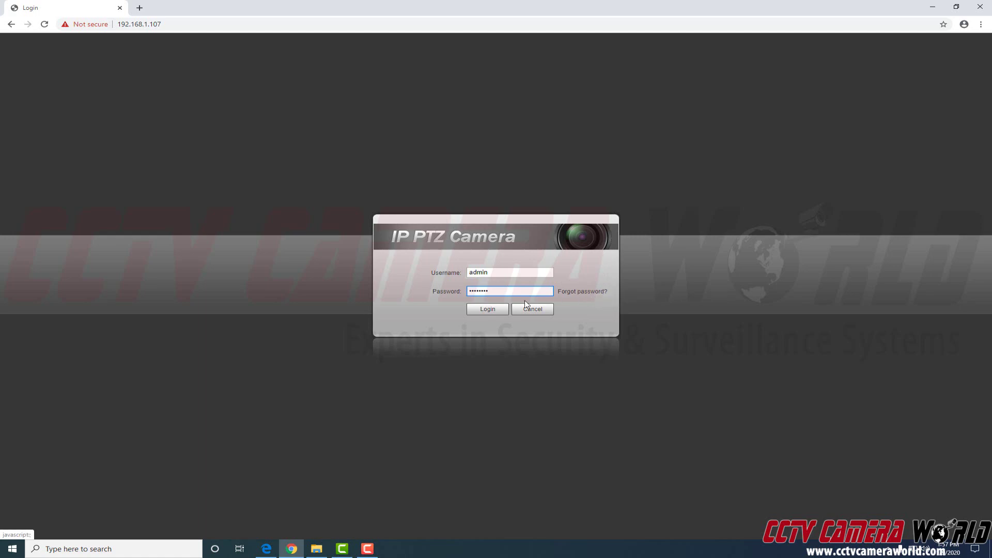
- Submit the entered username and password to sign in to the camera
click(476, 312)
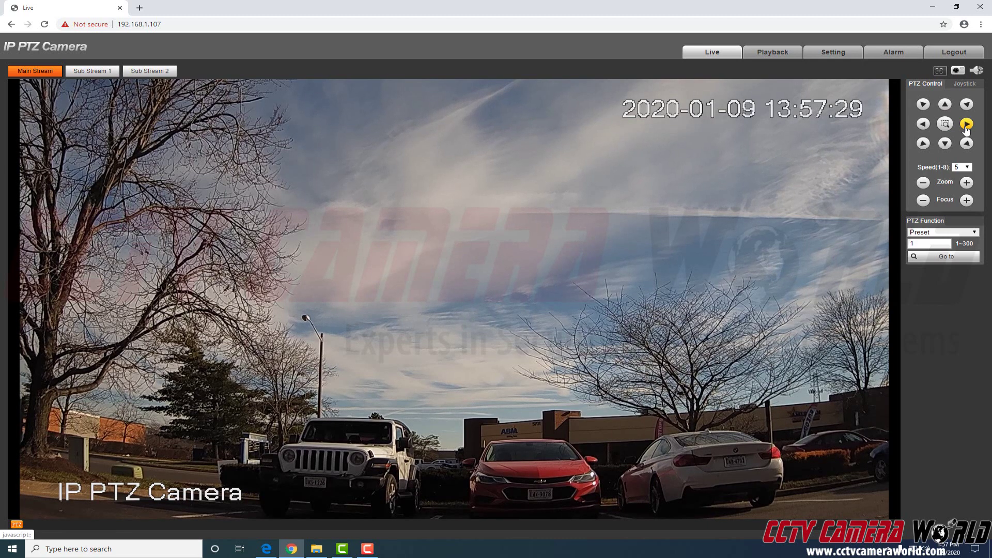
- Pan the camera right, left, right and left again across the parking lot
click(966, 128)
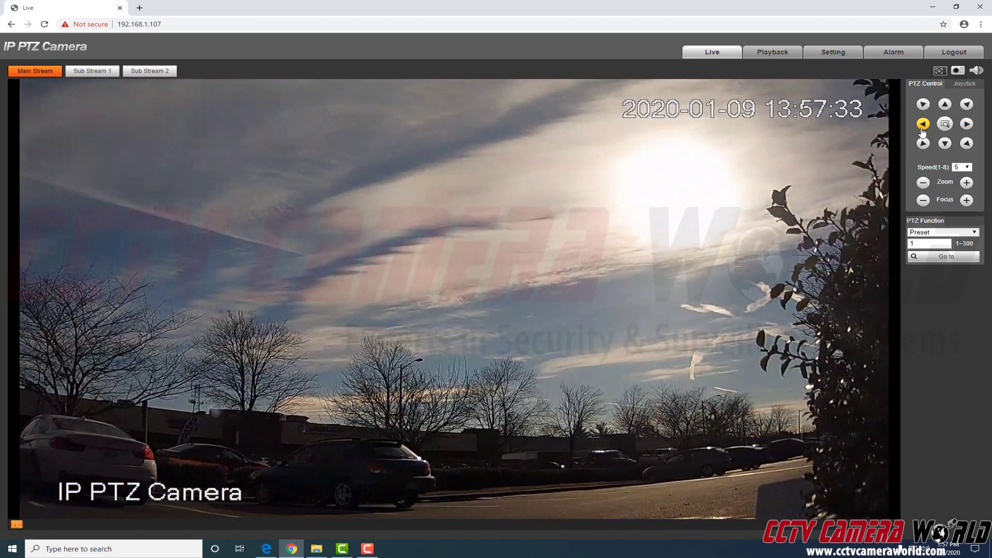
click(924, 128)
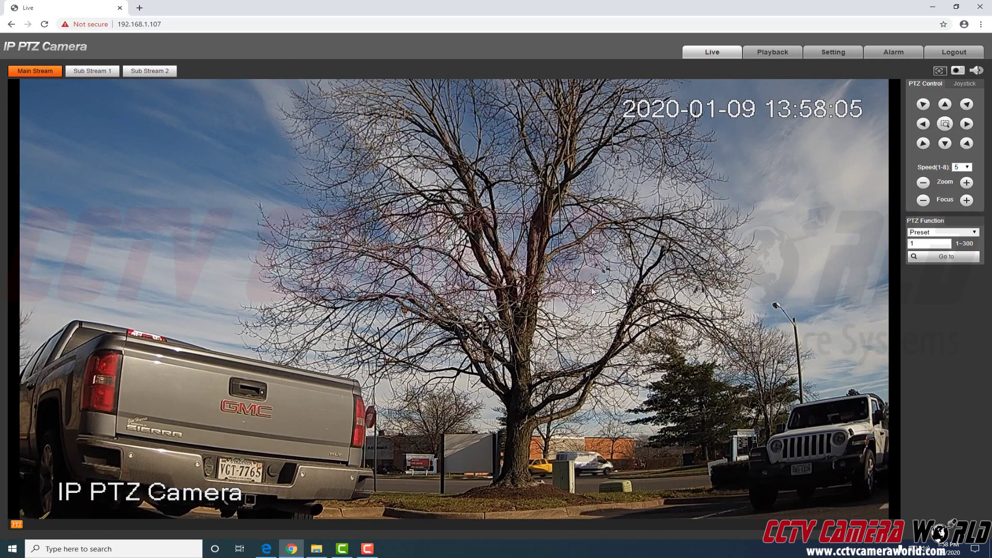
click(967, 124)
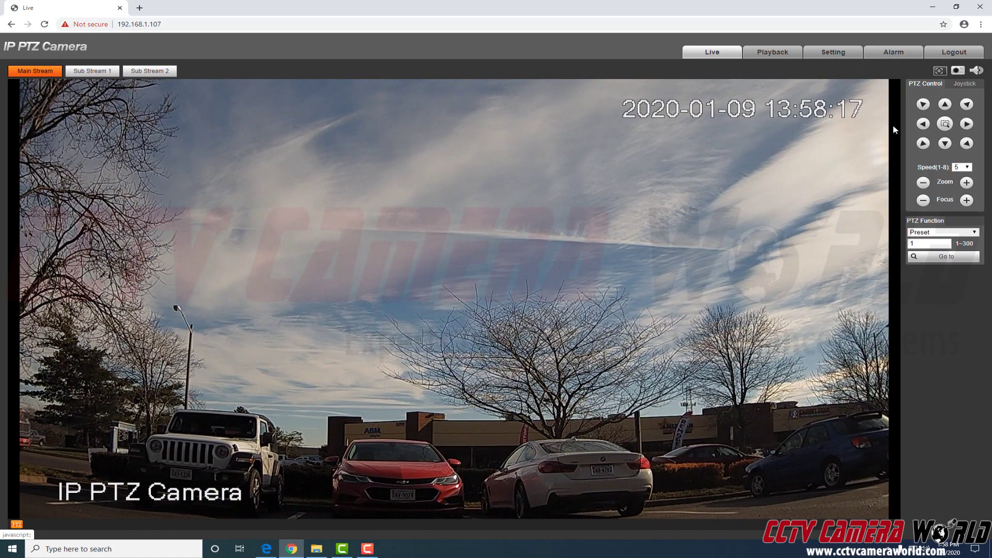
click(924, 124)
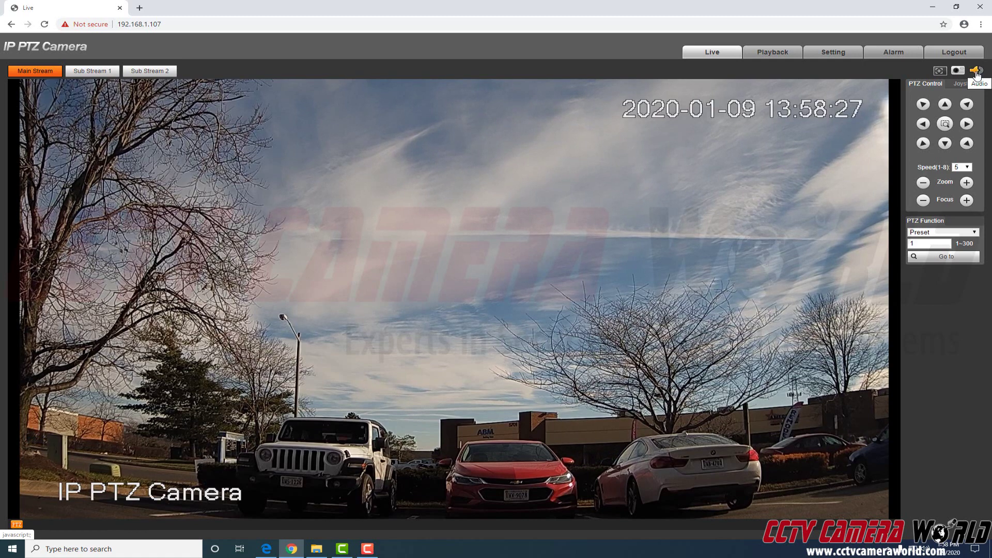
- Switch on live audio with the speaker icon above PTZ Control
click(977, 73)
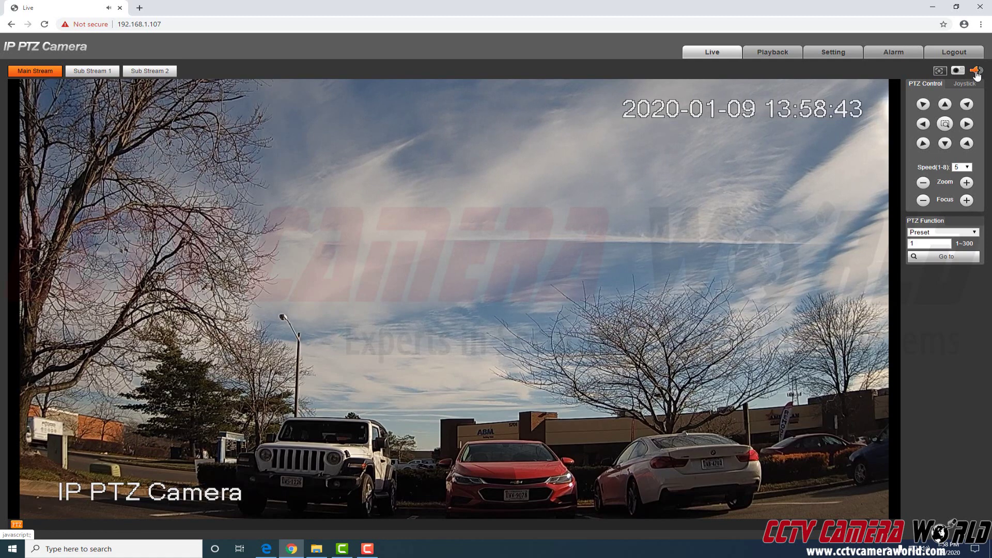
- Lower the Audio noise reduction from 99 to 88, save, and return to Live
click(840, 60)
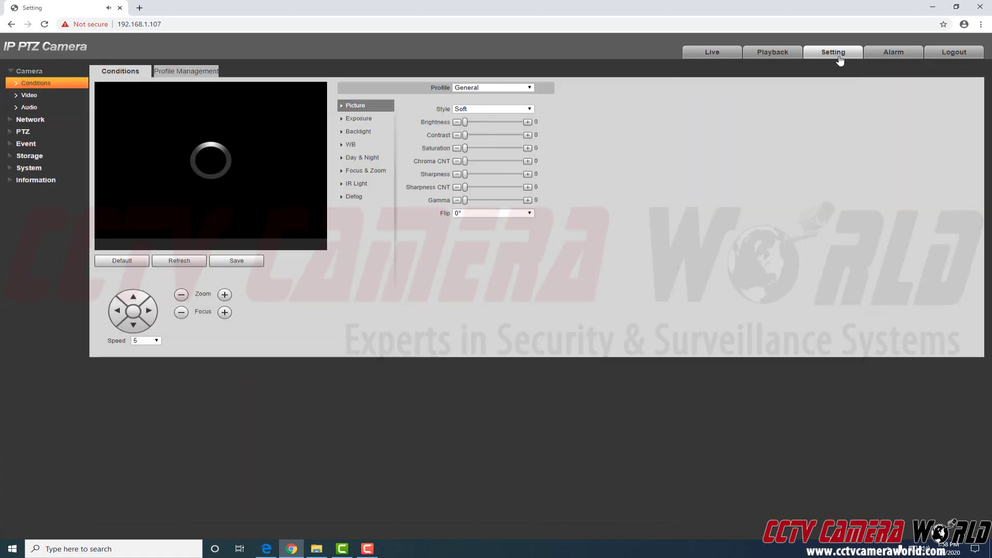
click(32, 107)
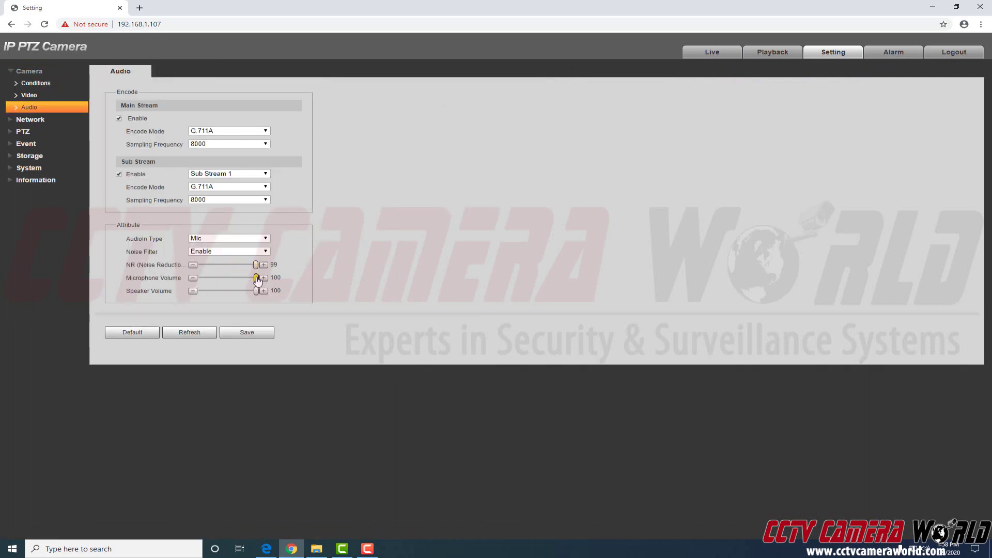
drag(256, 268, 250, 267)
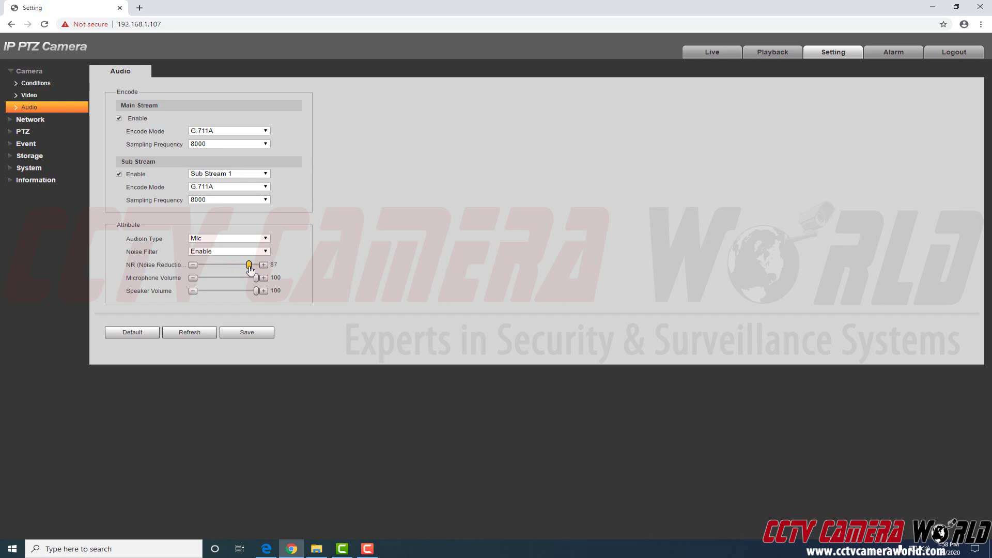
click(243, 333)
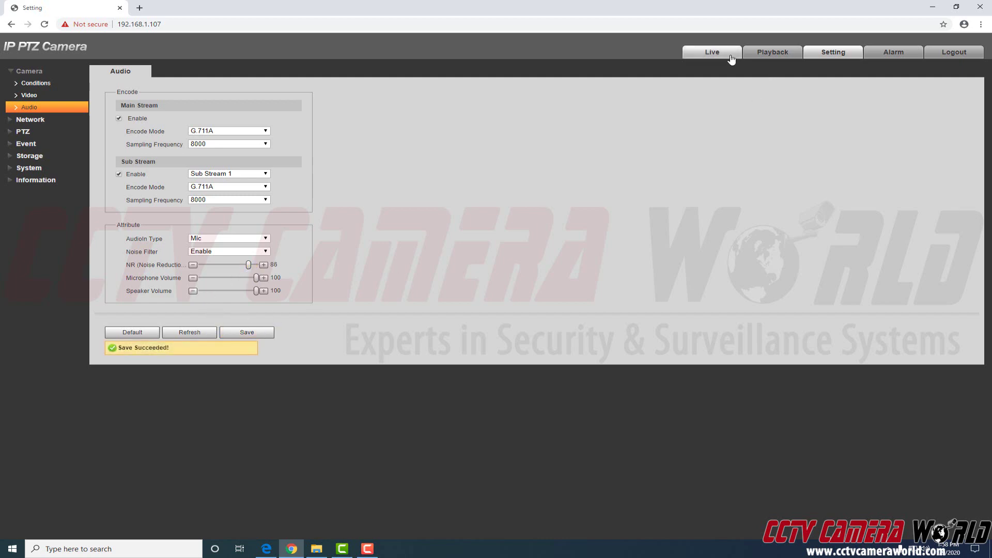
click(733, 56)
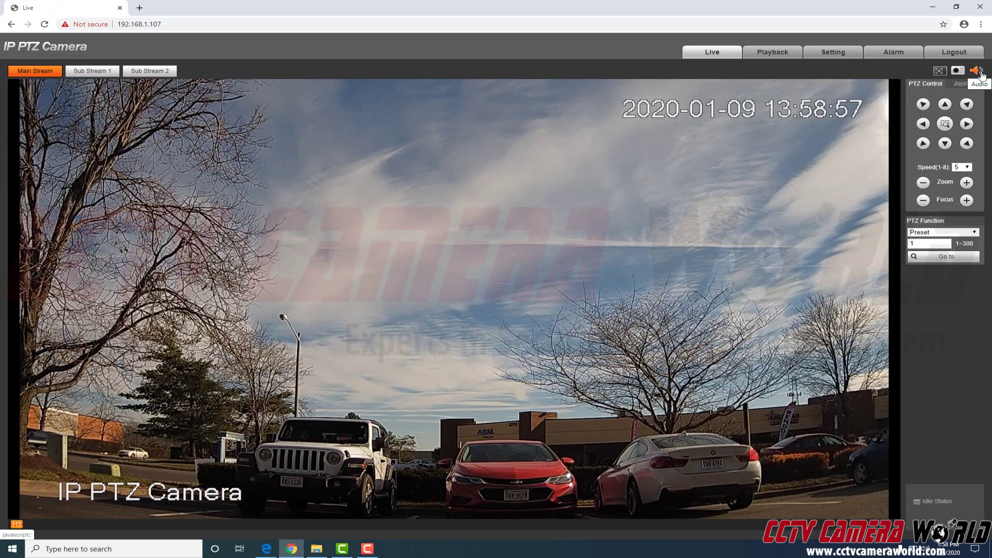
- Toggle live audio on then off, preview Sub Stream 1, and return to Main Stream
click(977, 72)
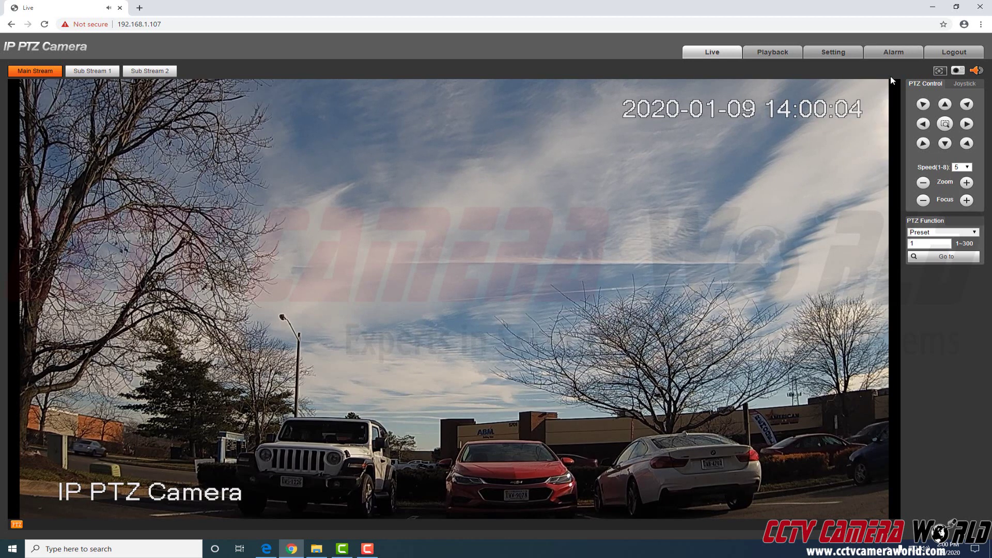
click(977, 71)
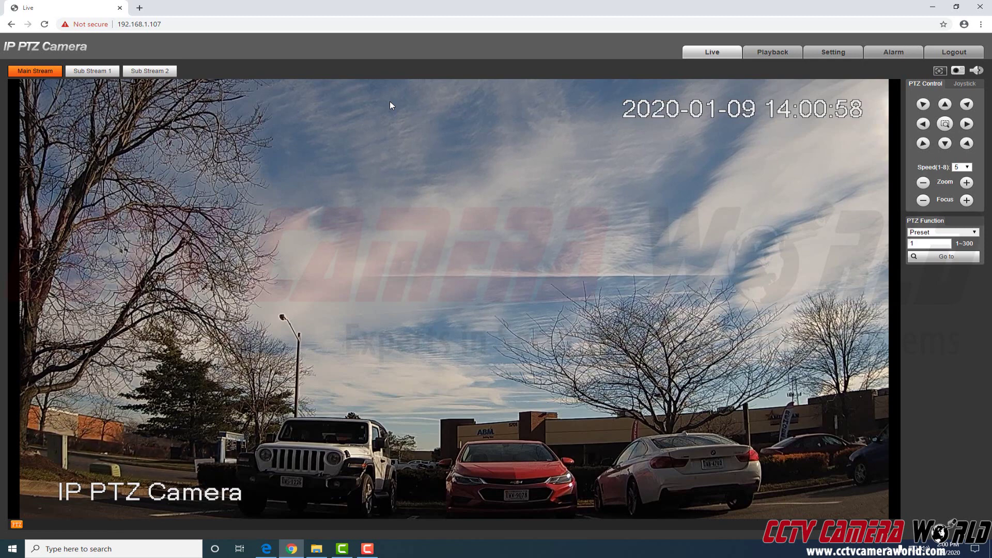
click(92, 71)
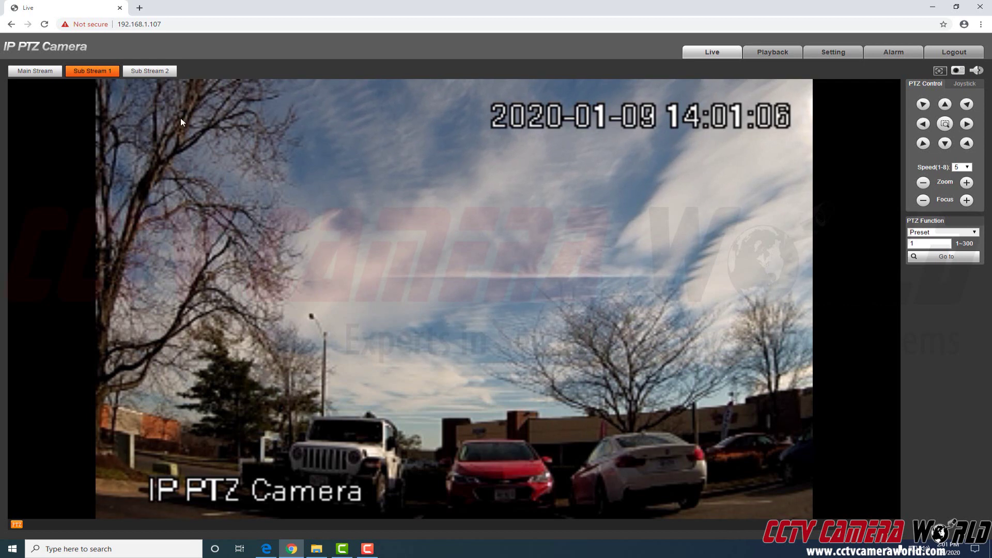
click(24, 73)
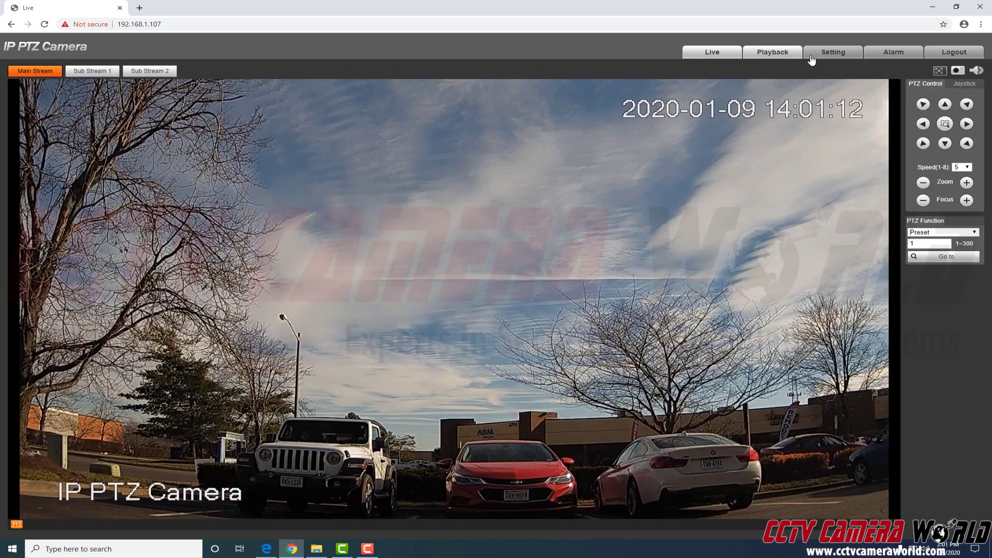
- Set the Video Sub Stream resolution to 704*480(D1) at 1024 Kb/S and save
click(824, 57)
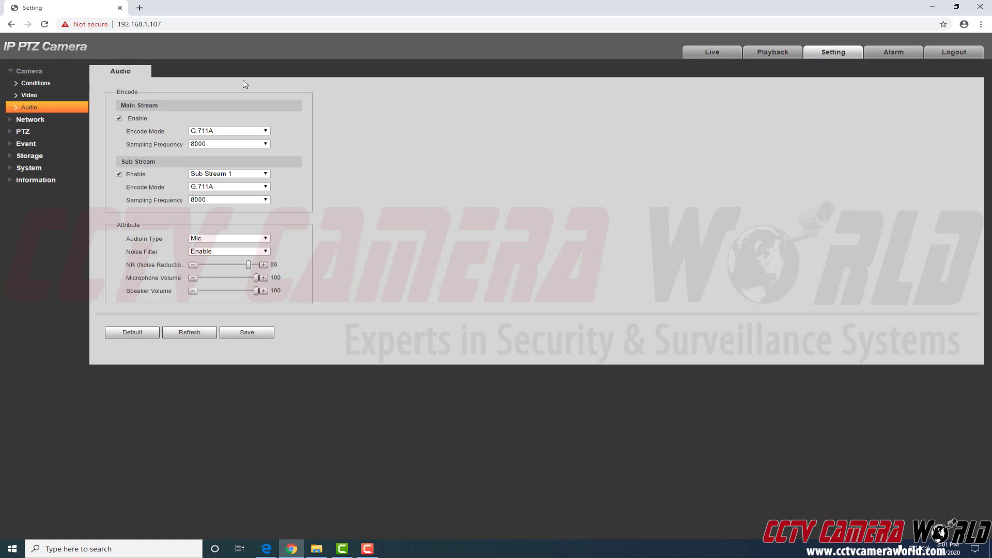
click(37, 83)
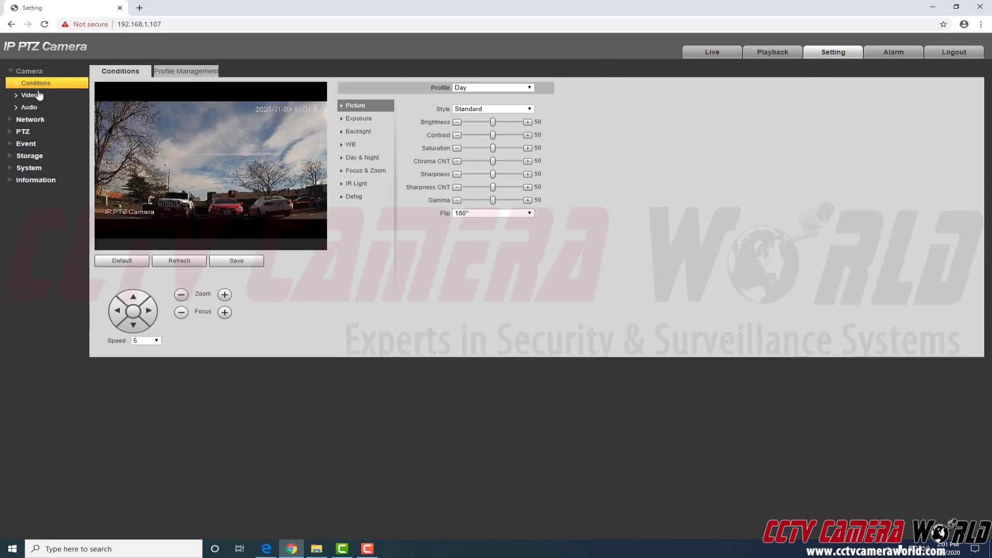
click(37, 96)
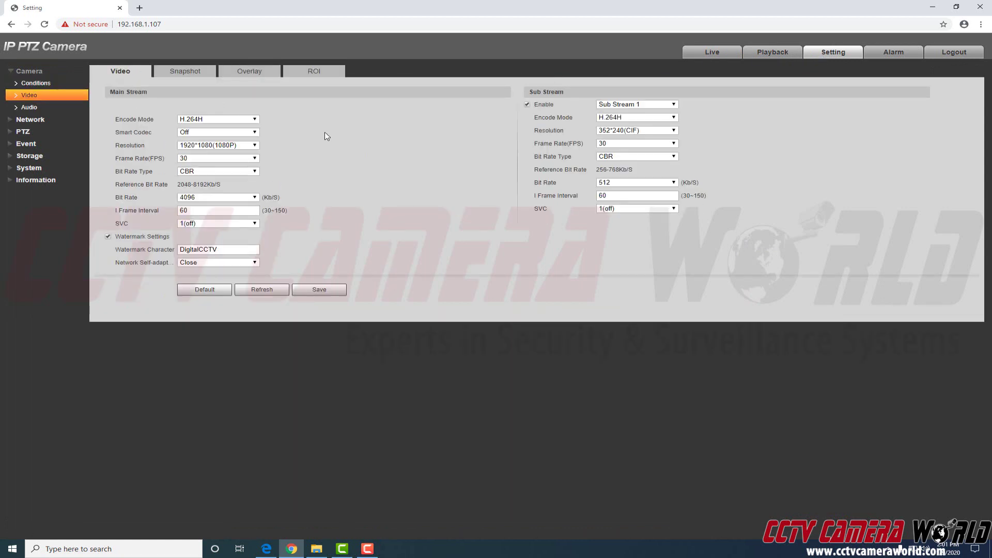
click(640, 137)
click(640, 138)
click(326, 294)
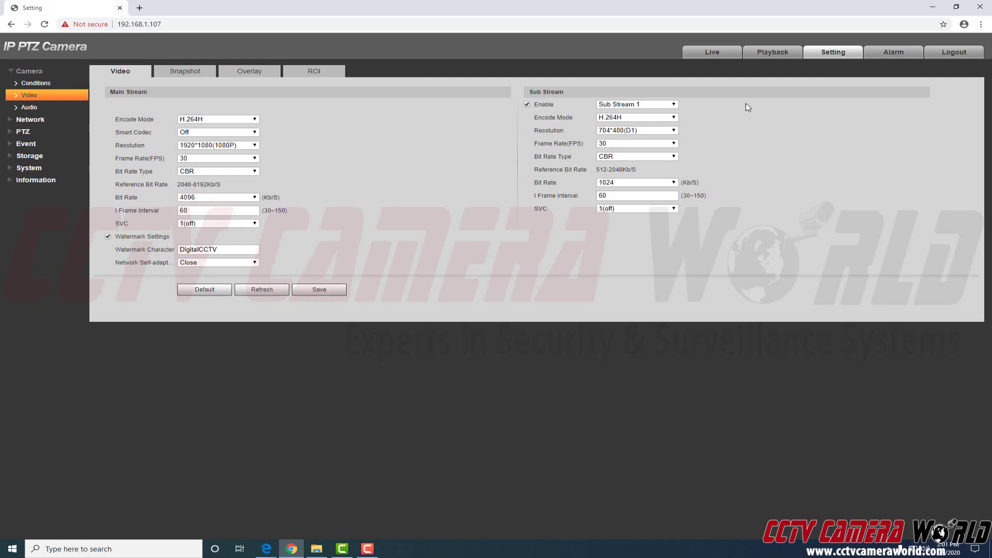
click(726, 55)
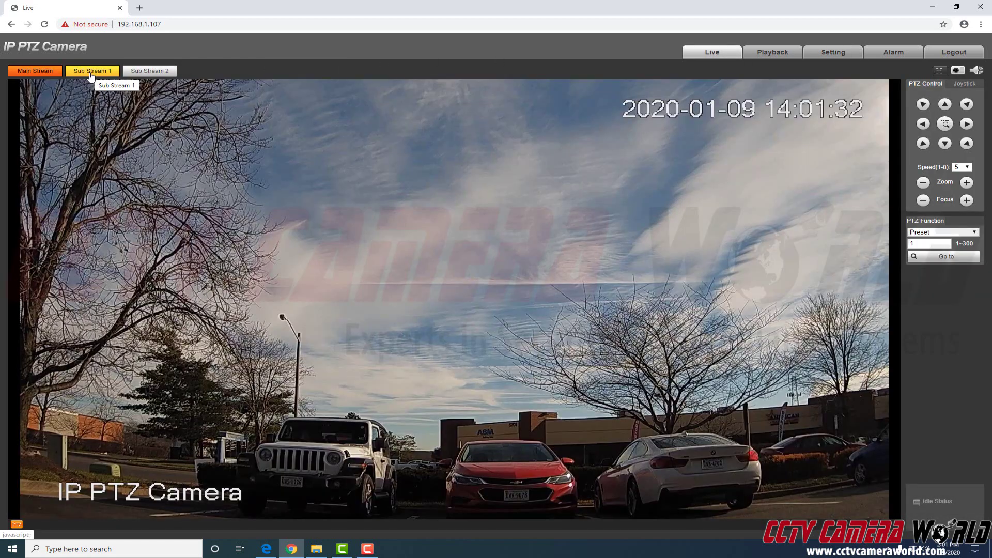
- Watch Sub Stream 1 while panning, then return to Main Stream, zoom in and pan left
click(90, 75)
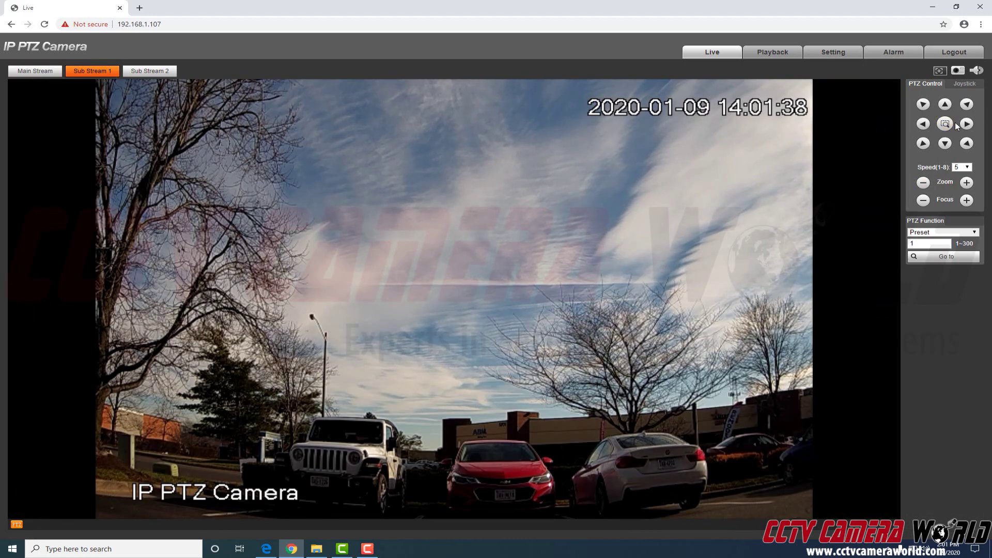
click(923, 124)
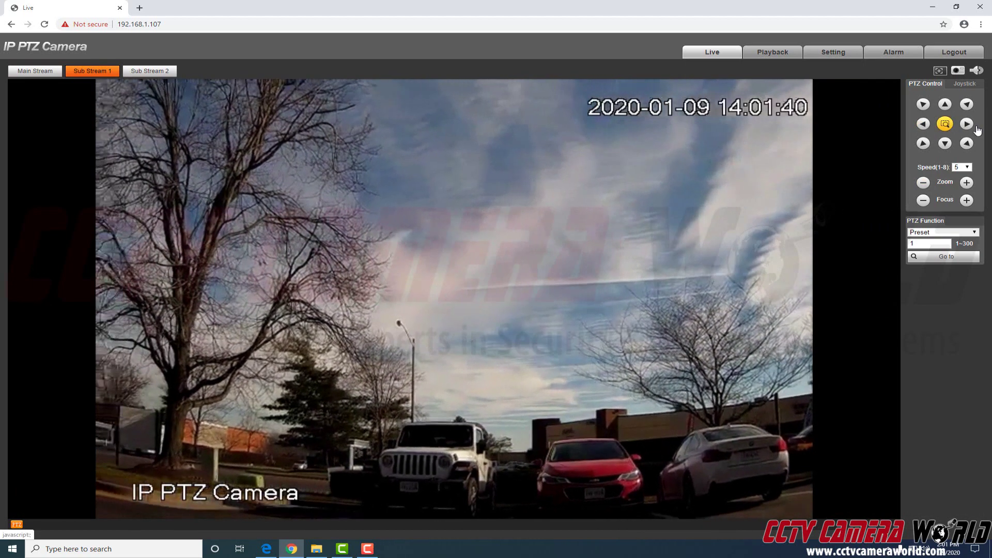
click(967, 124)
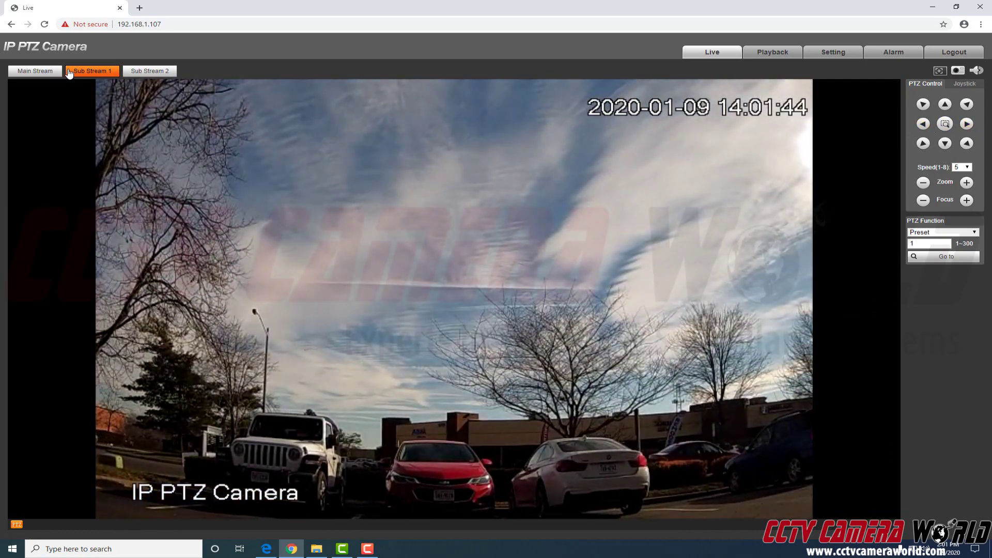
click(40, 70)
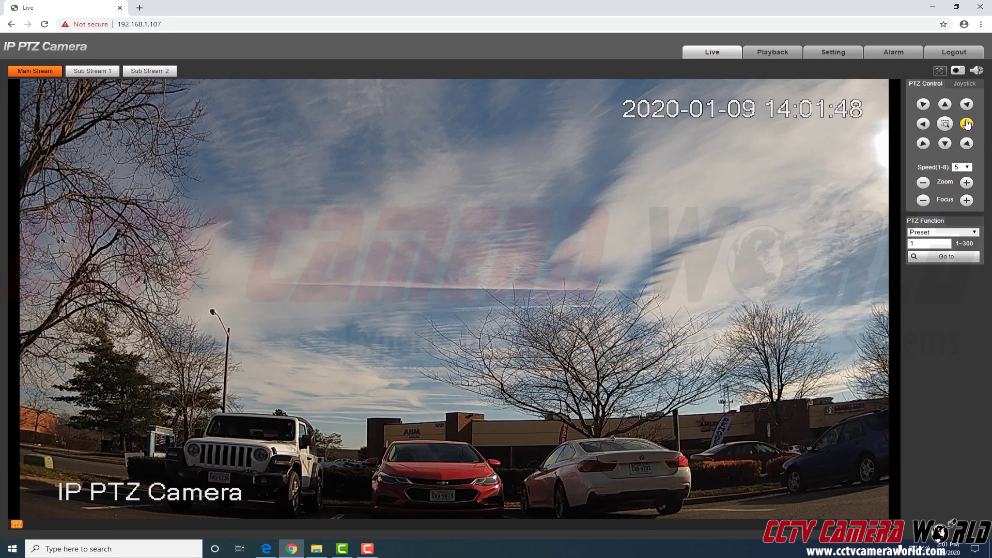
click(967, 184)
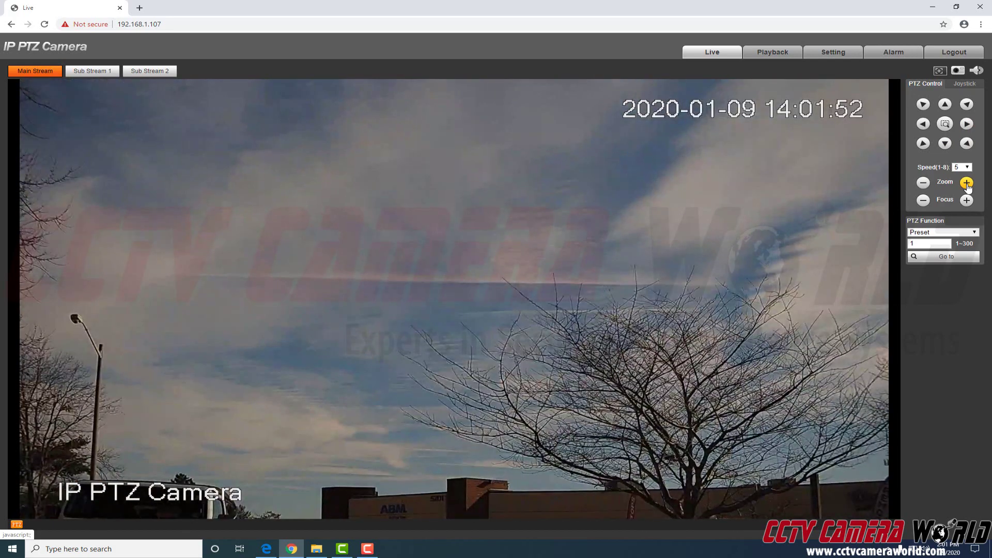
click(924, 124)
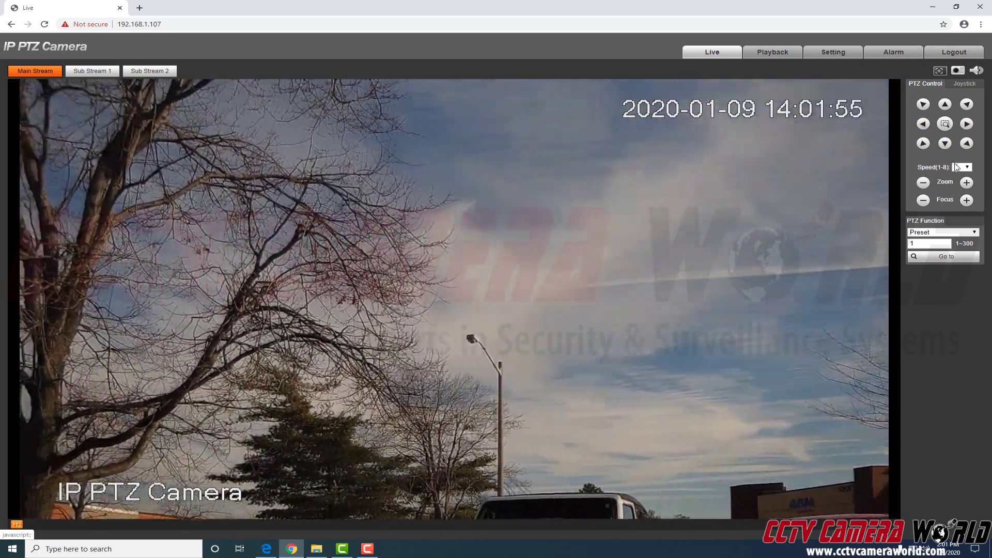
- Set the pan-tilt speed to 8, pan left and right, and zoom out to a wide shot
click(962, 167)
click(961, 229)
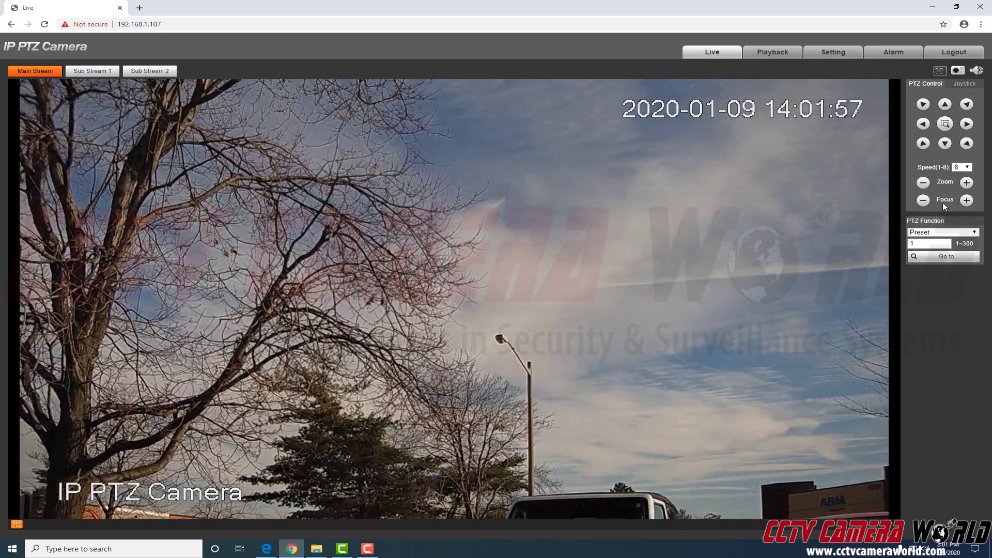
click(924, 124)
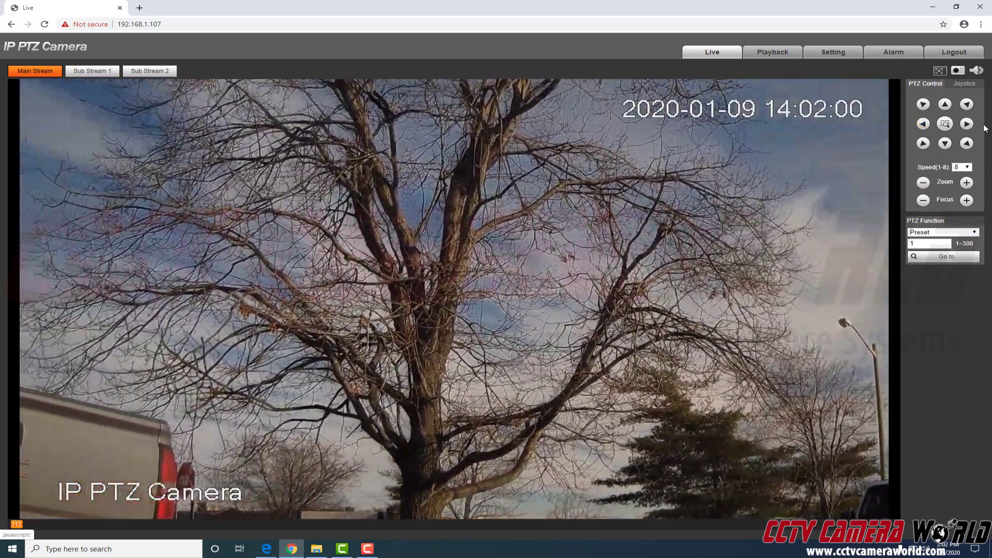
click(967, 125)
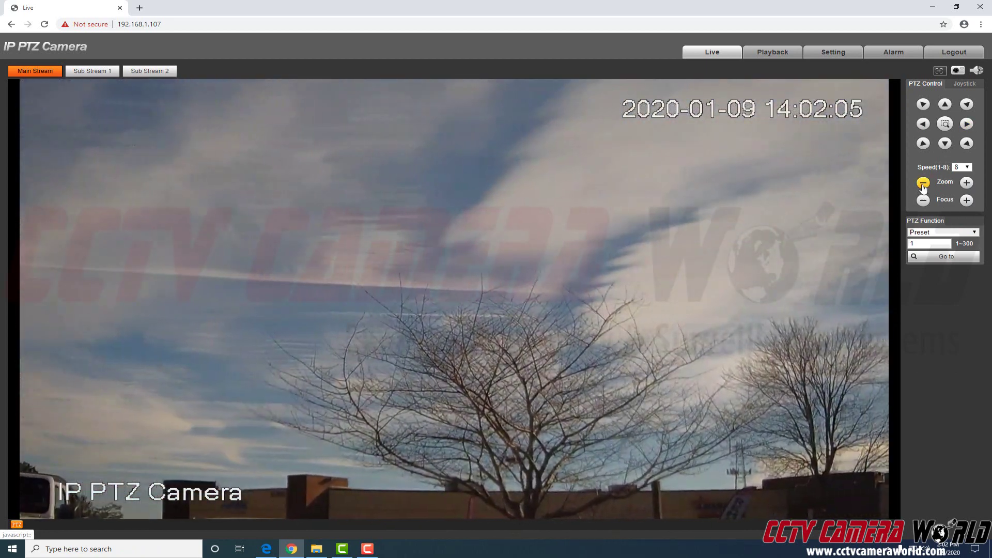
click(923, 184)
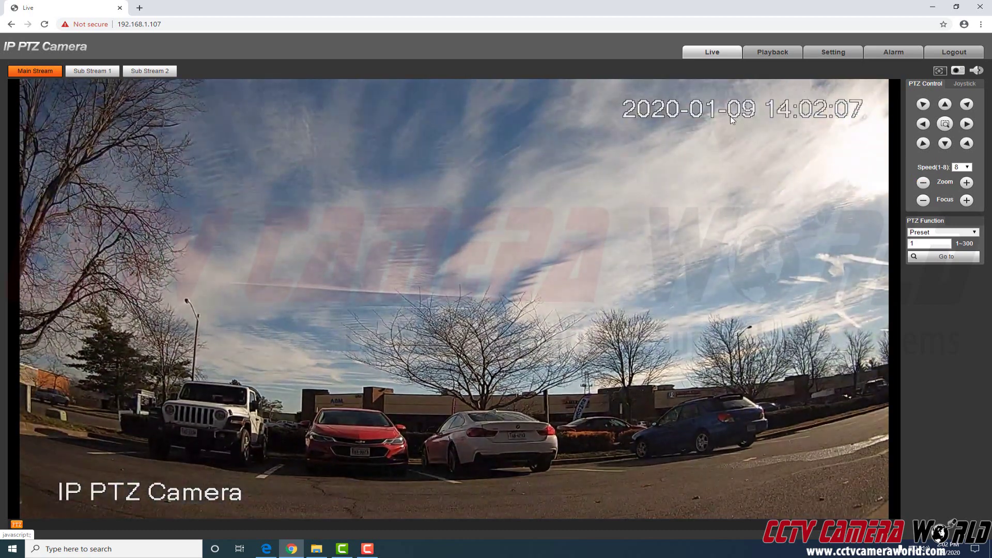
- Replace the Overlay channel title 'IP PTZ Camera' with 'Test'
click(826, 54)
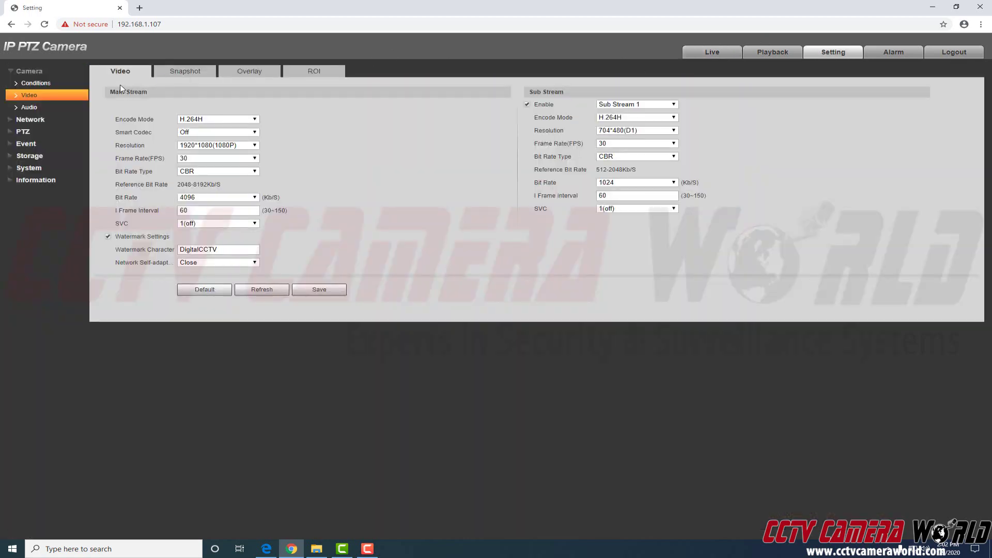
click(249, 77)
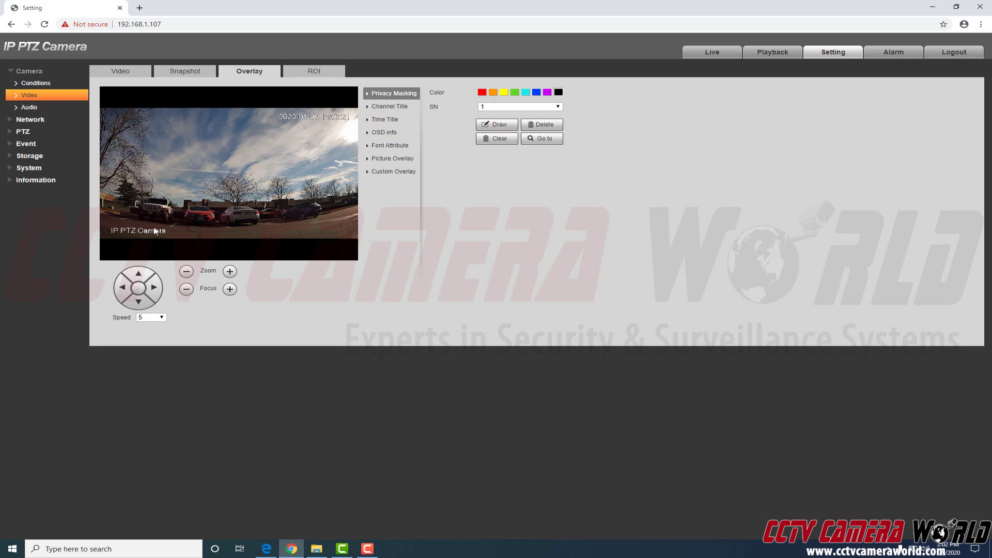
click(390, 106)
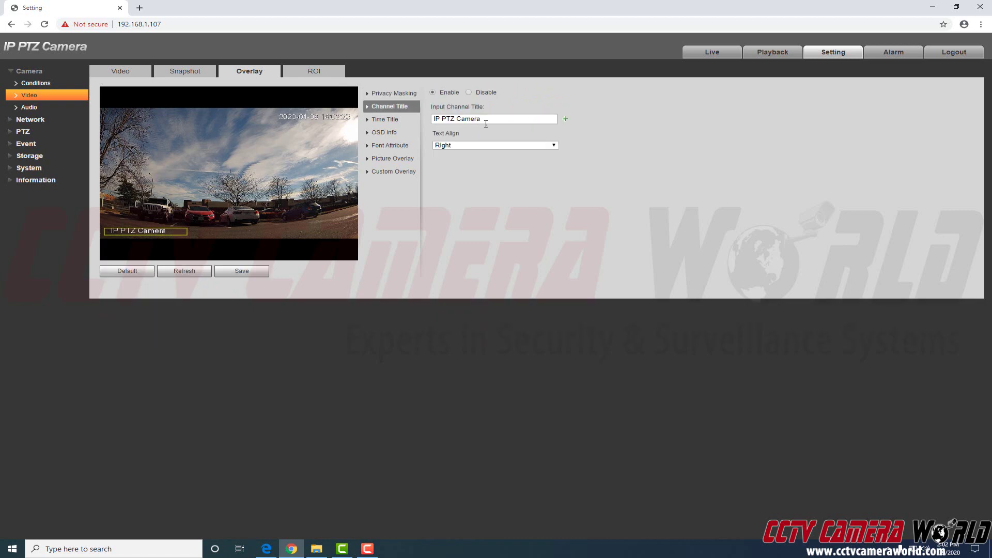
drag(480, 120, 419, 120)
text(Test)
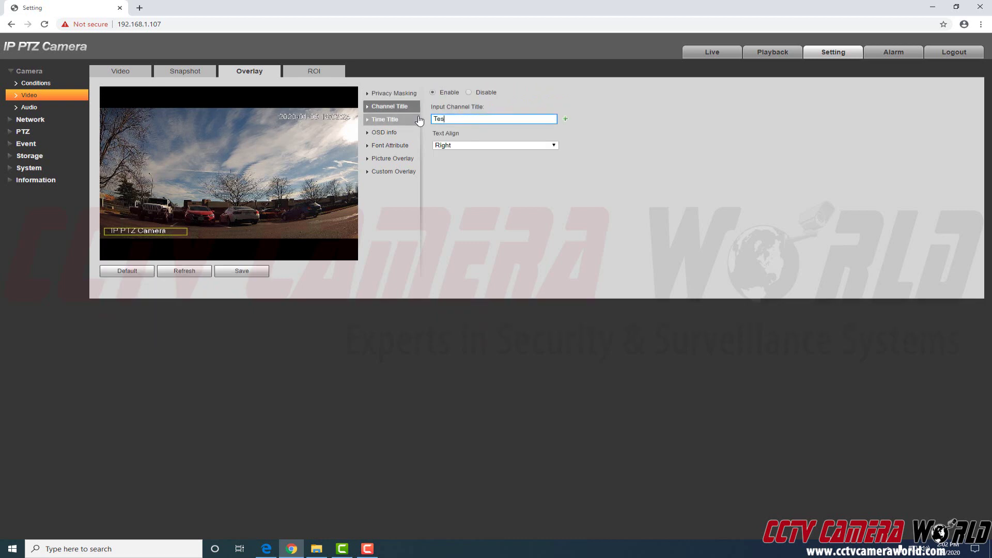
- Keep the title's Text Align on Right and save the 'Test' channel title
click(459, 146)
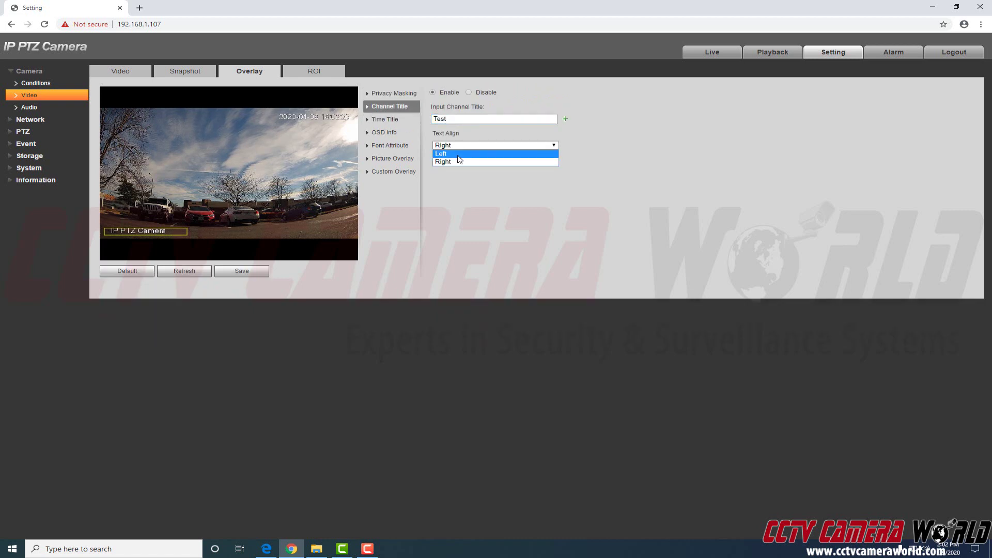
click(442, 154)
click(445, 146)
click(443, 161)
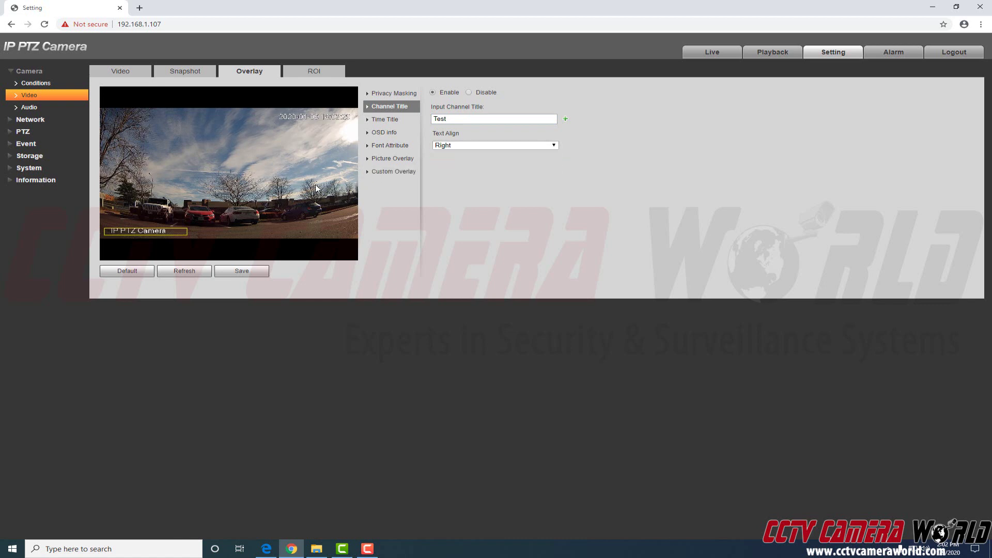
click(242, 271)
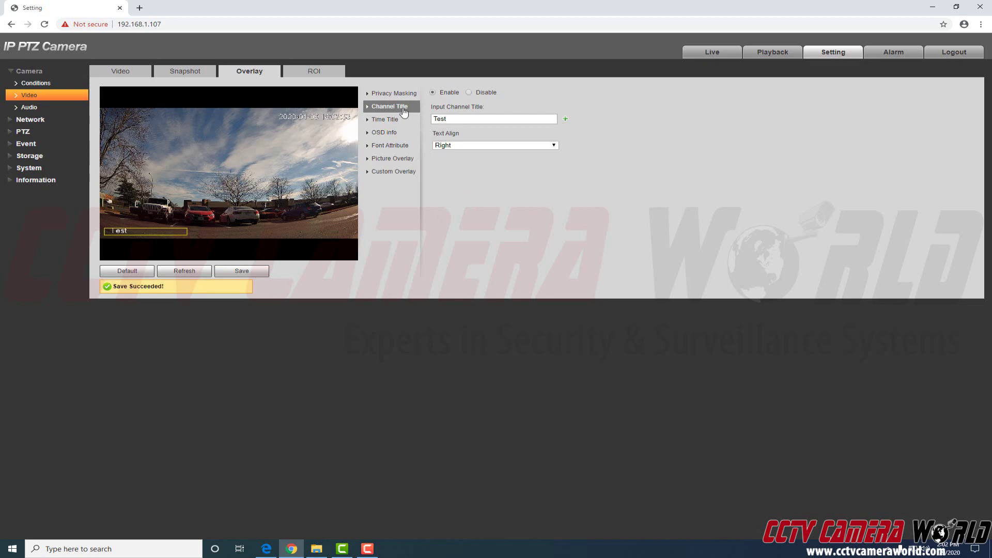
click(35, 85)
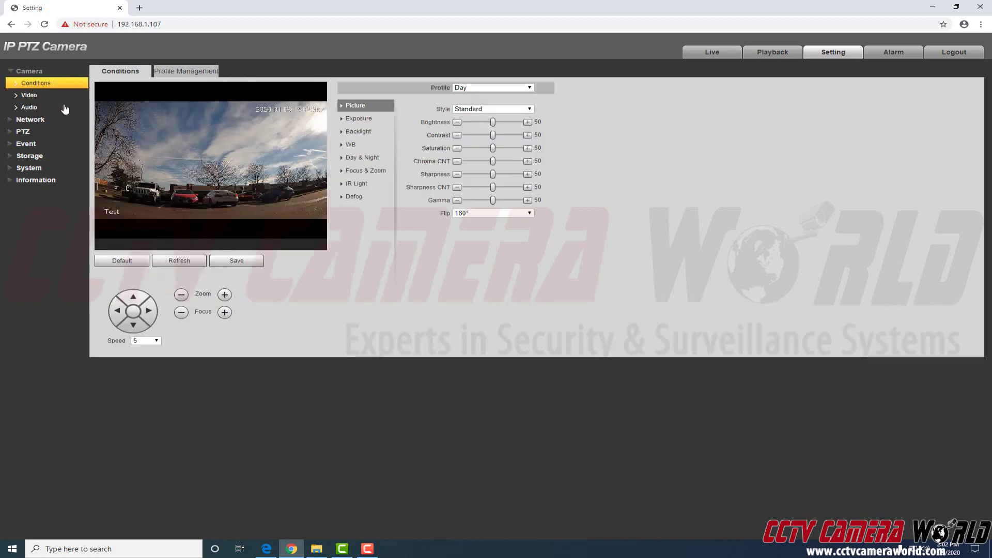
- Switch Day profile exposure Mode to Manual and choose a 1/30000 shutter speed
click(371, 120)
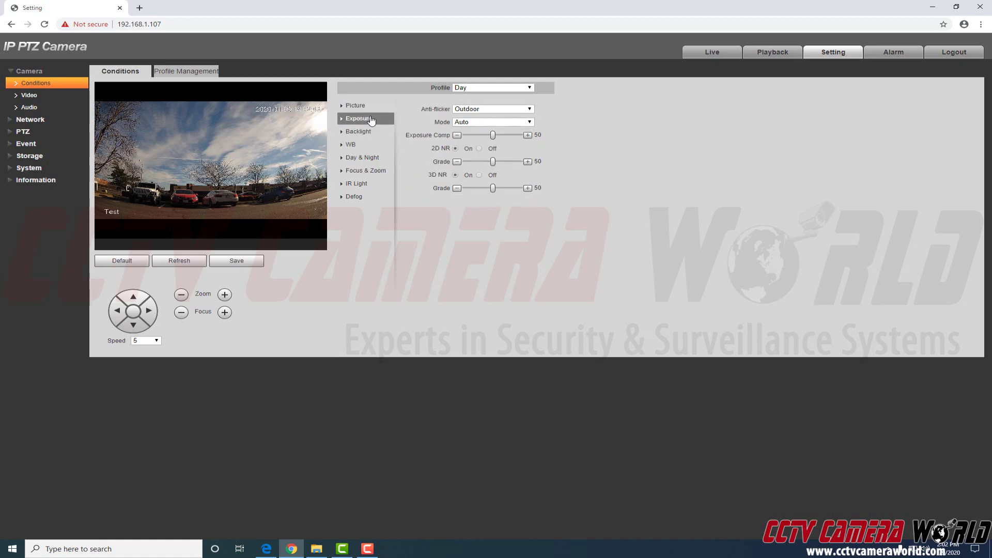
click(497, 123)
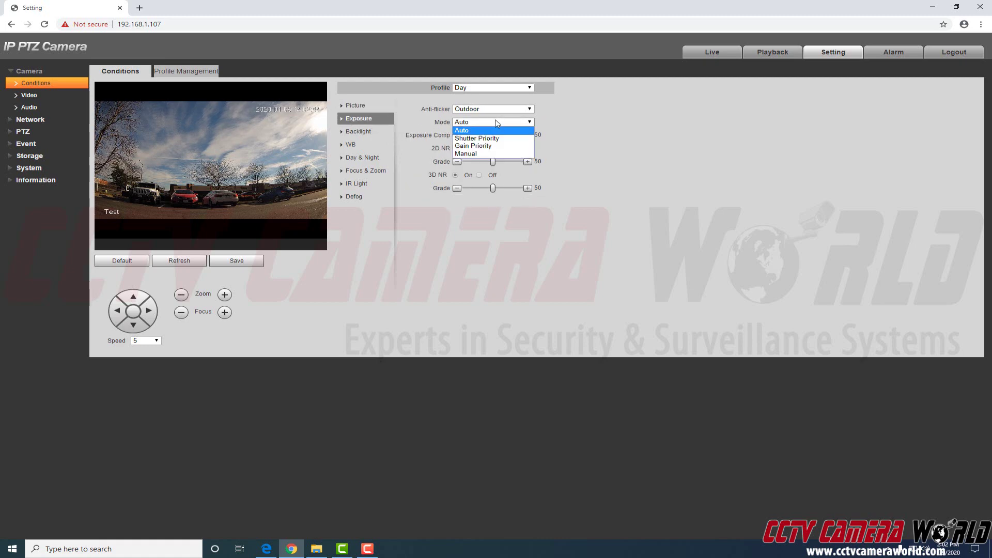
click(484, 154)
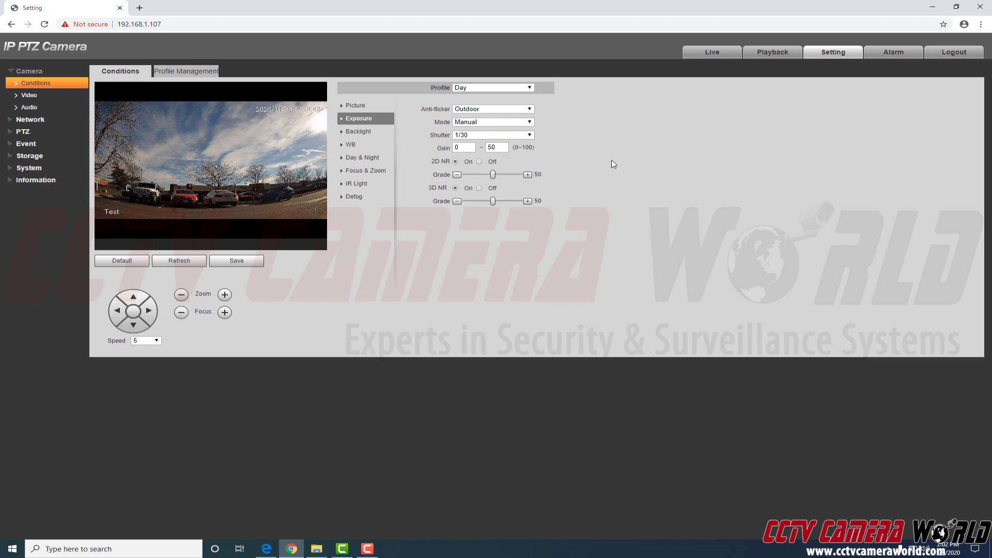
click(491, 136)
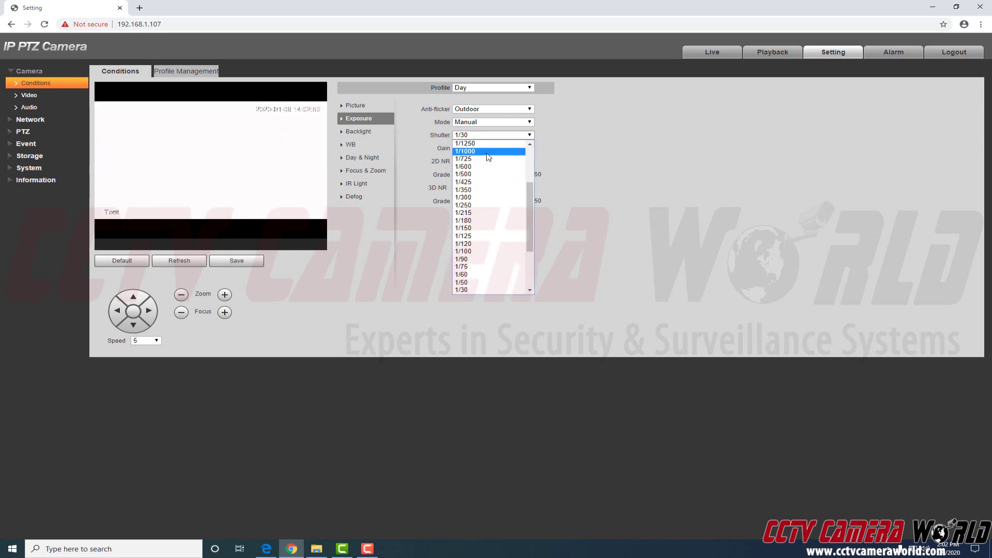
click(489, 155)
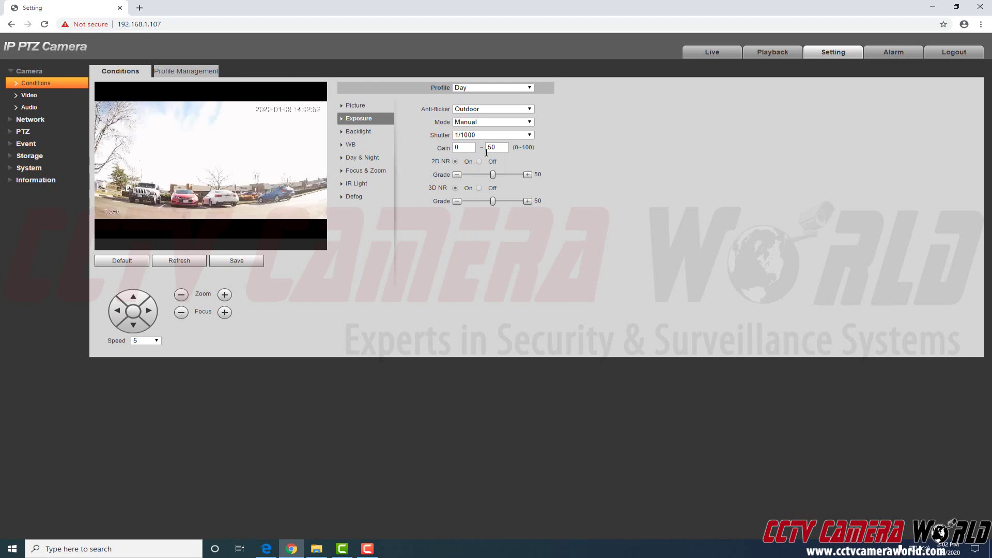
click(486, 136)
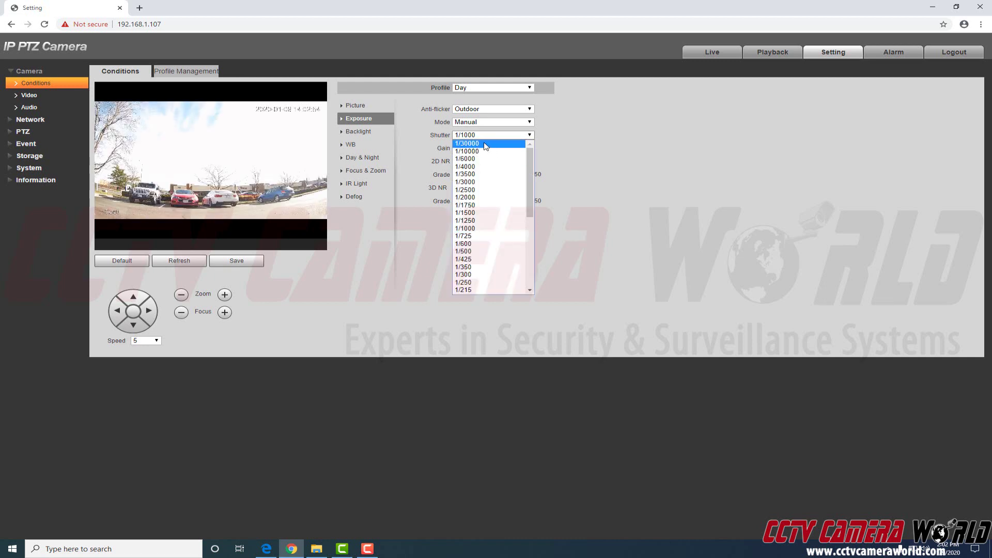
click(482, 147)
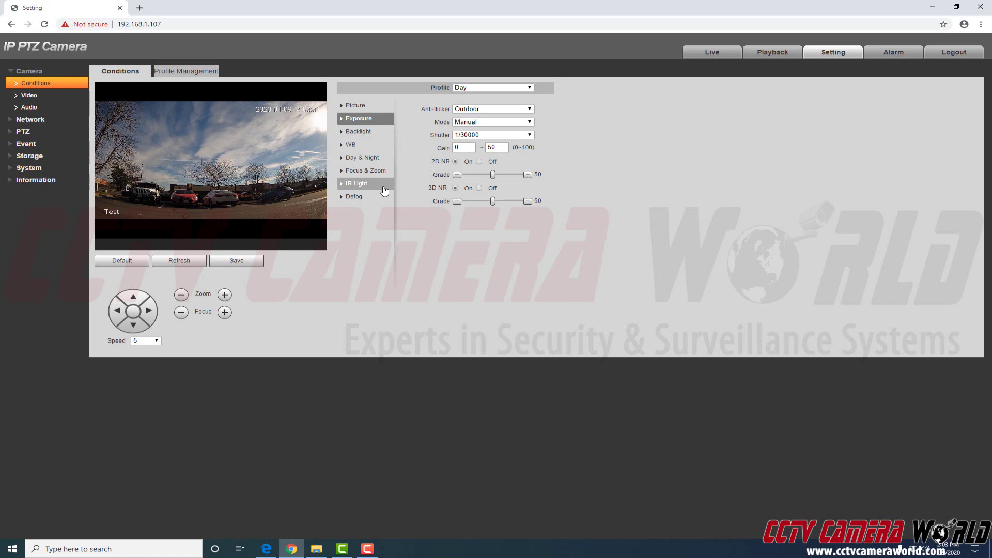
- Set IR Light mode to Off, save, and confirm the Day profile stays selected
click(384, 191)
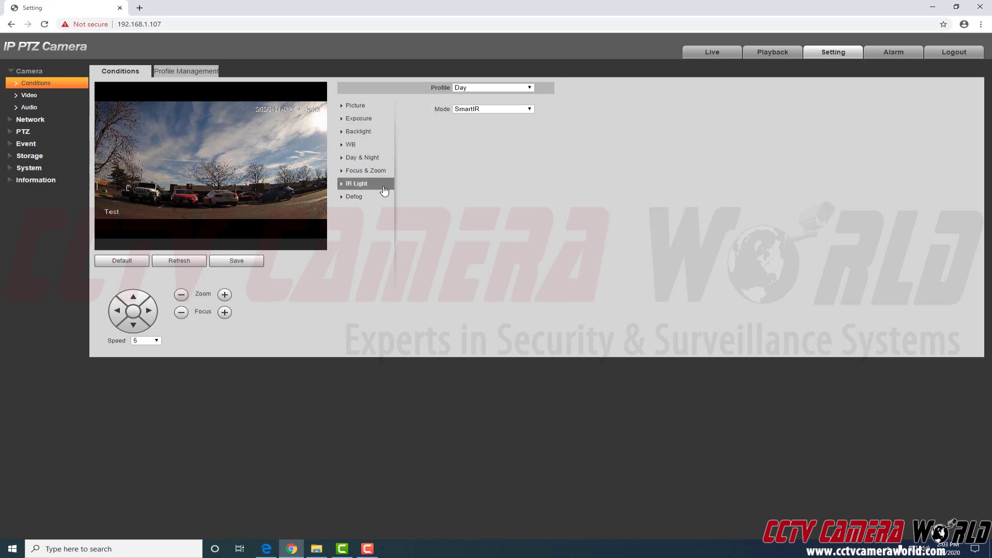
click(473, 108)
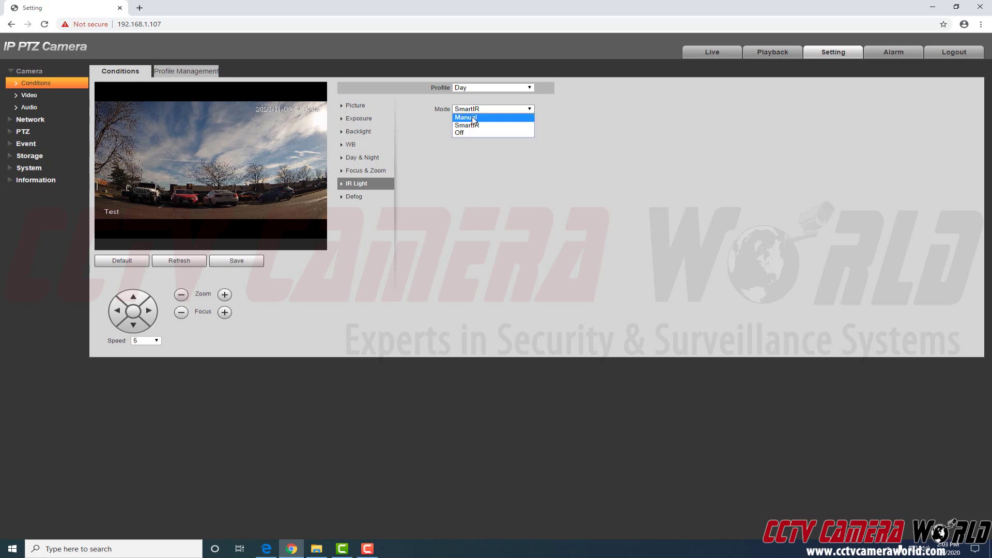
click(465, 132)
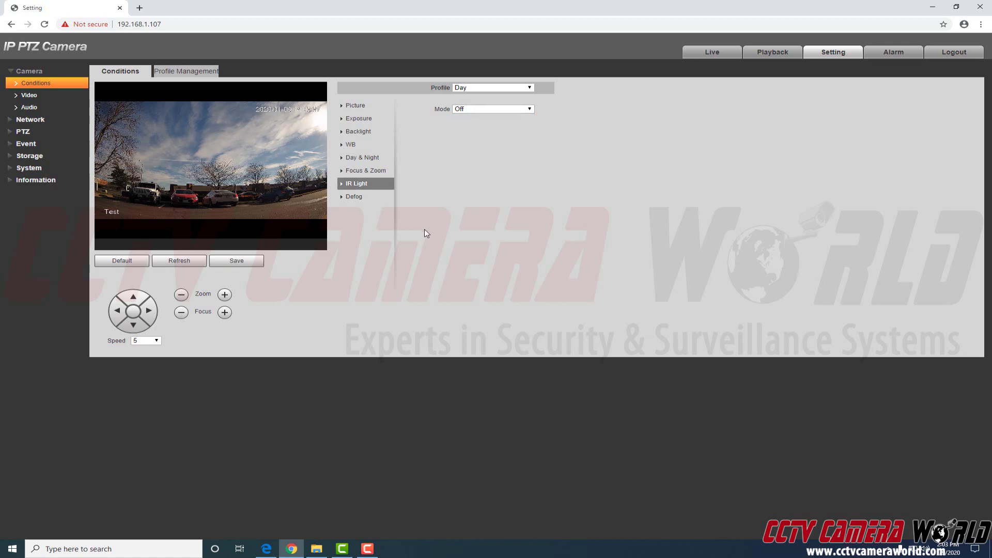
click(252, 262)
click(469, 88)
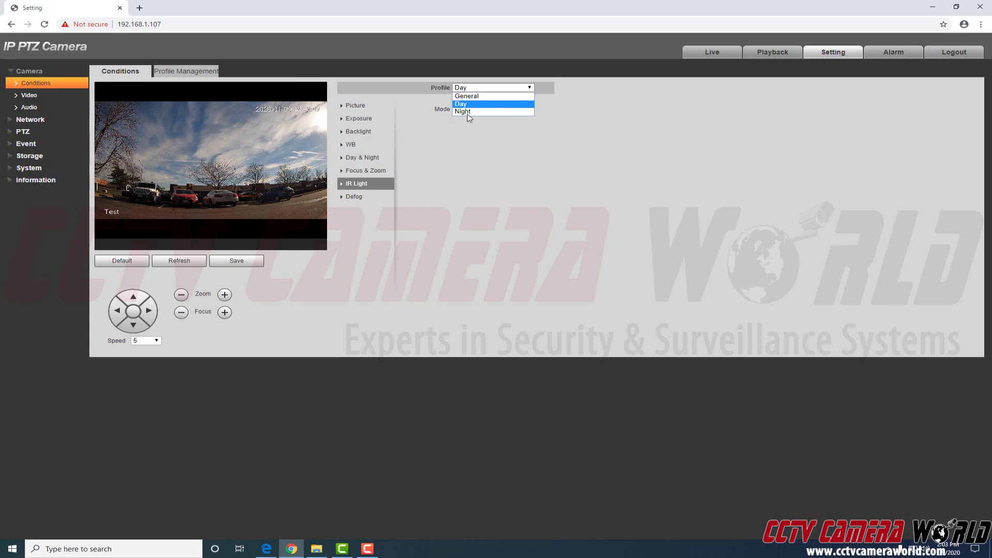
click(462, 183)
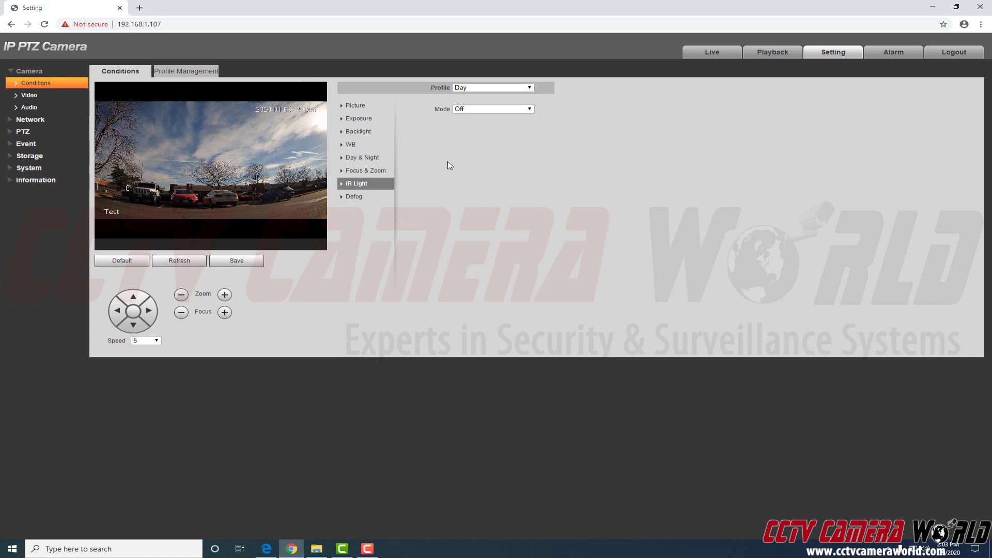
- Open the Audio settings to check noise reduction at 88 and both volumes at 100
click(29, 107)
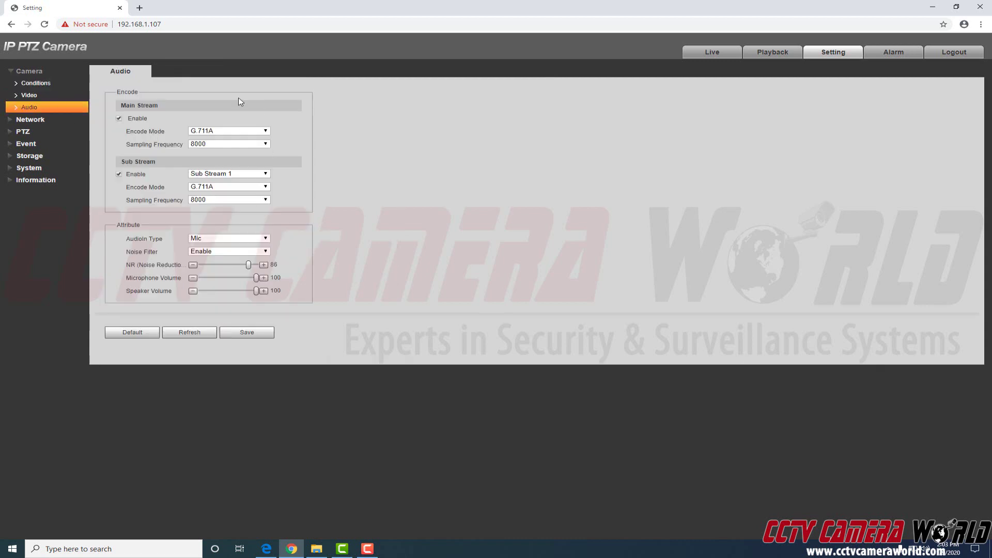